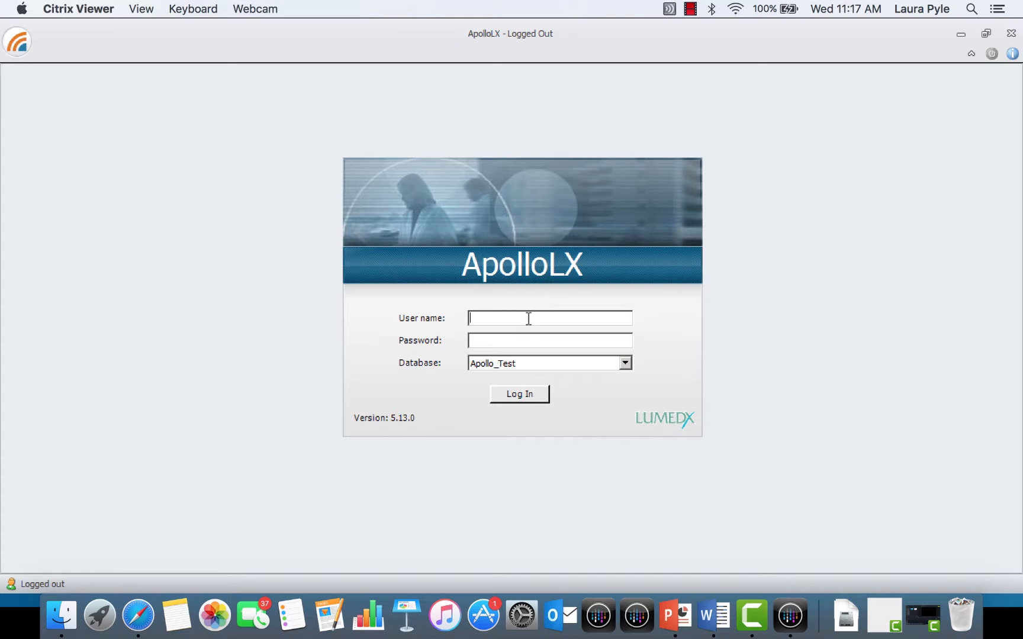
# Step: Log in to the Apollo_Test database with the physician account's user name and password
pyautogui.write('LXWCATHPHYS_VEN')
pyautogui.press('Tab')
pyautogui.press('capslock')
pyautogui.write('*********')
pyautogui.press('Return')
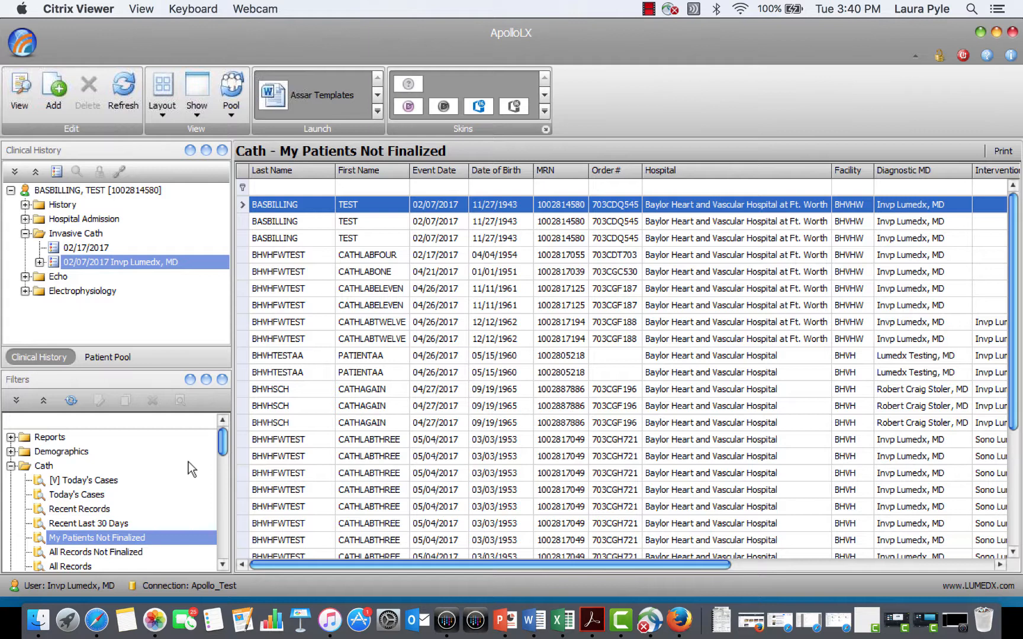
# Step: Filter the cath list of My Patients Not Finalized by the patient's first name and open the matching 04/26/2017 case
pyautogui.click(93, 537)
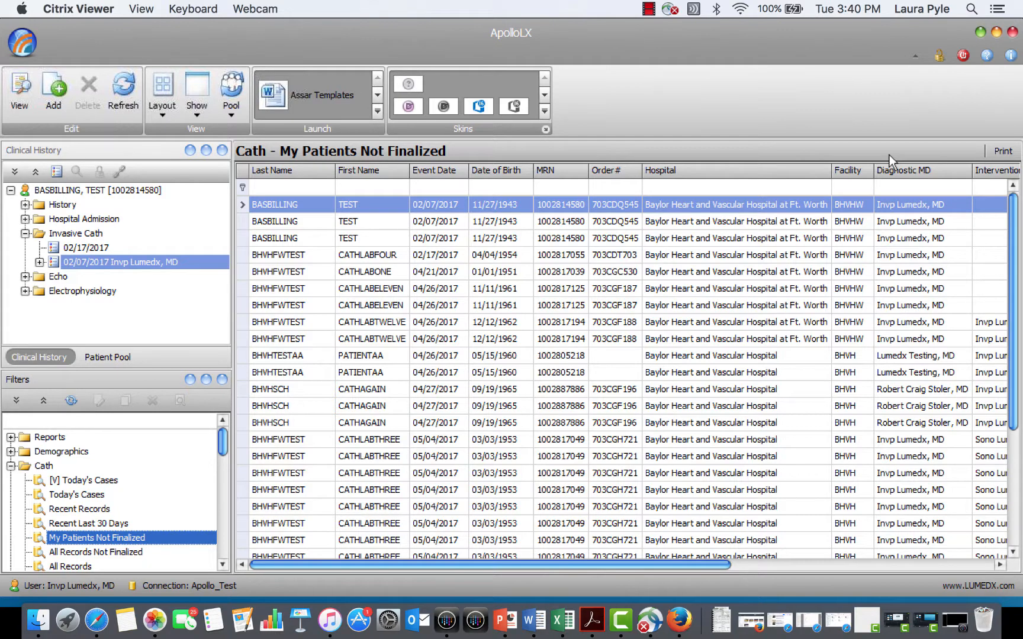
pyautogui.click(352, 186)
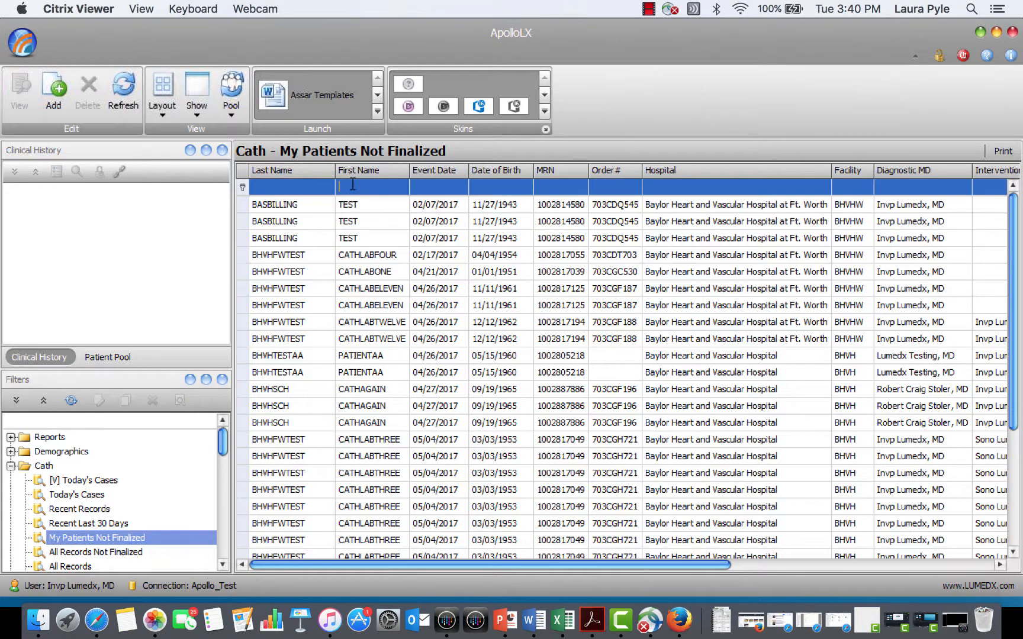
pyautogui.write('cathlab')
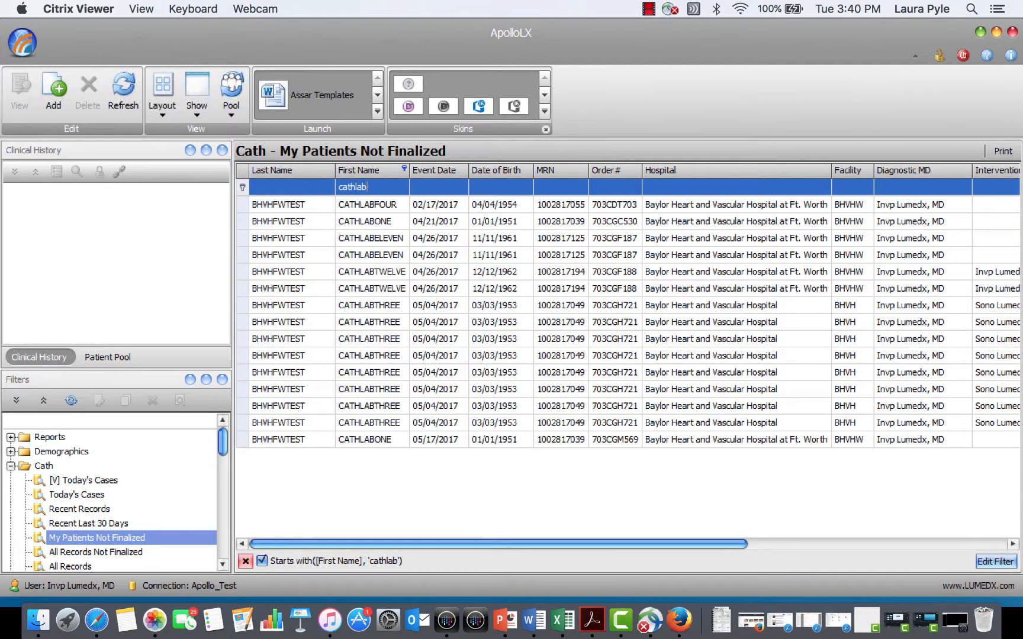
pyautogui.doubleClick(288, 242)
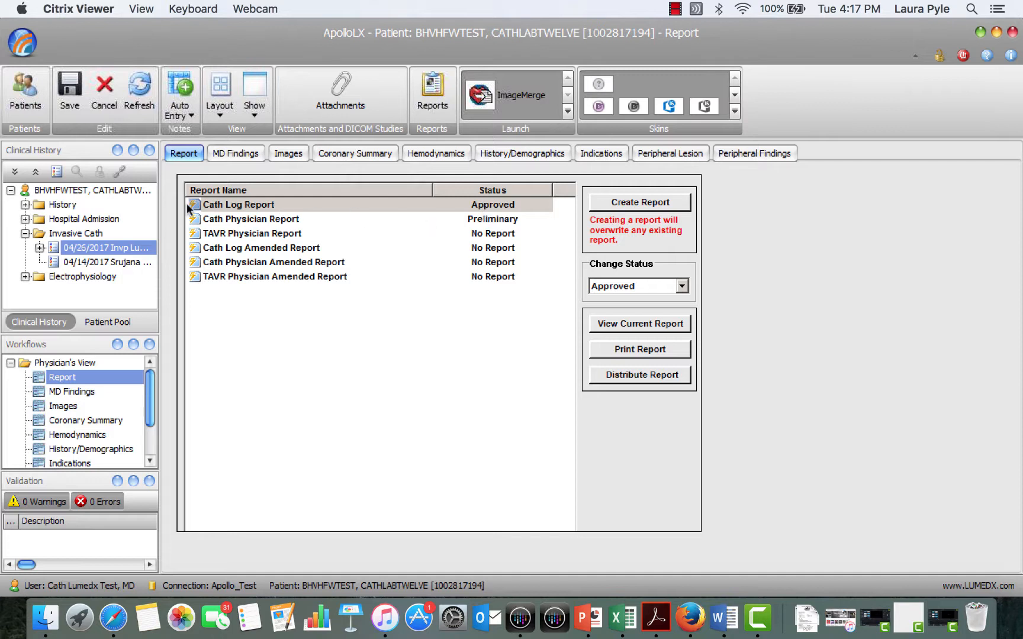
# Step: View the current Cath Log Report, review its procedures, supplies, sedation scores and event log, and close the document
pyautogui.click(234, 209)
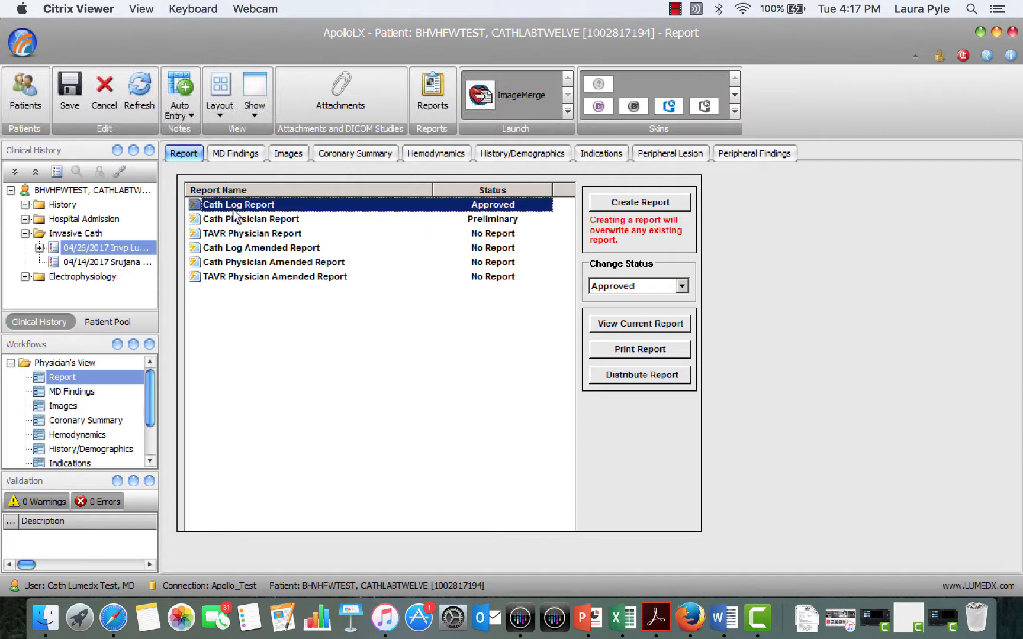
pyautogui.click(660, 325)
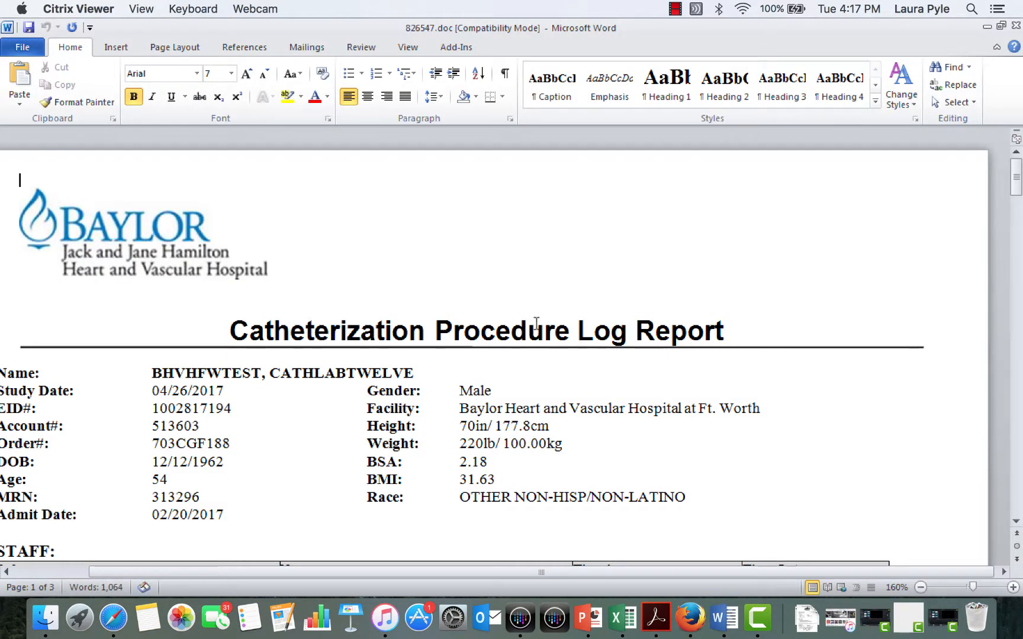
pyautogui.scroll(-10, 502, 389)
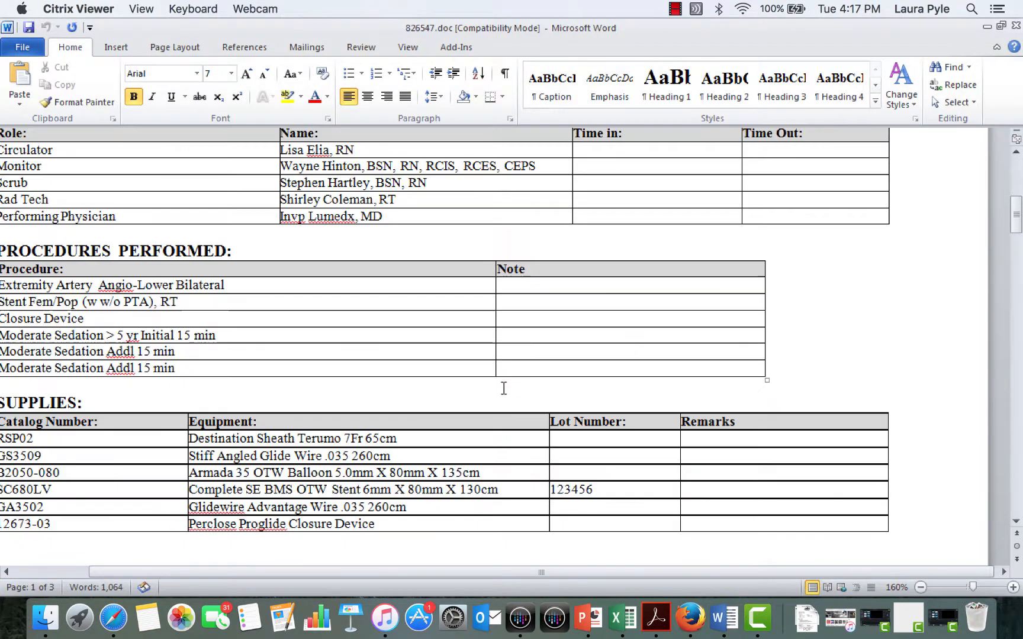
pyautogui.scroll(-12, 503, 388)
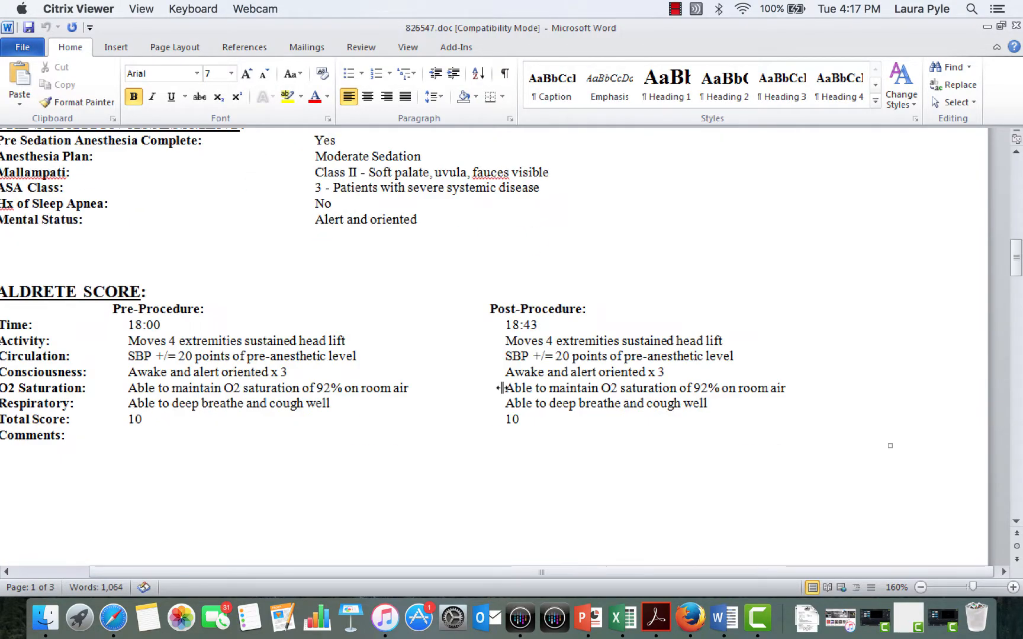
pyautogui.scroll(-15, 502, 388)
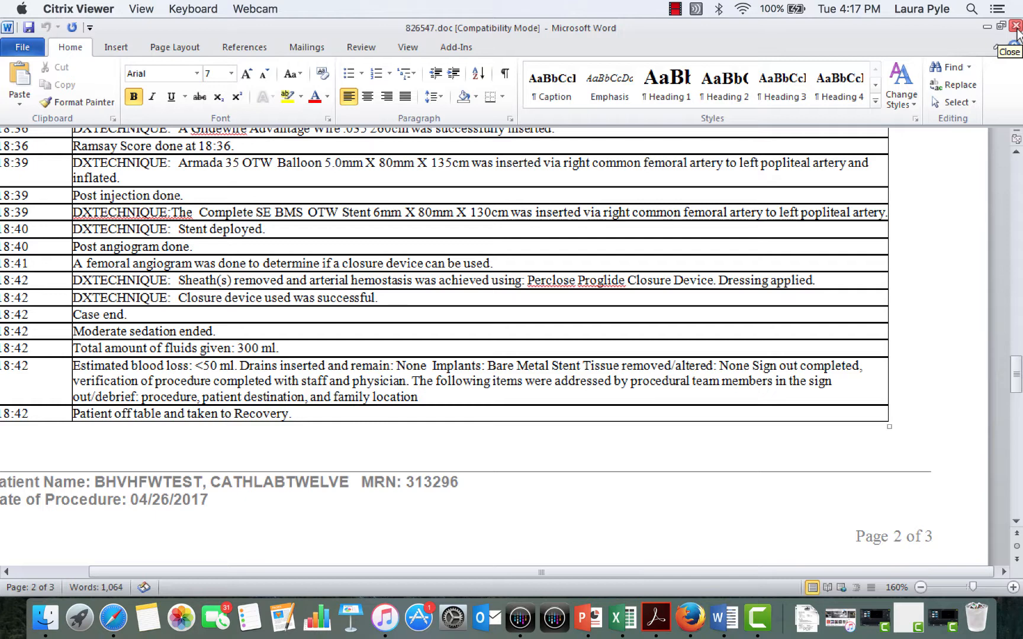
pyautogui.click(1016, 26)
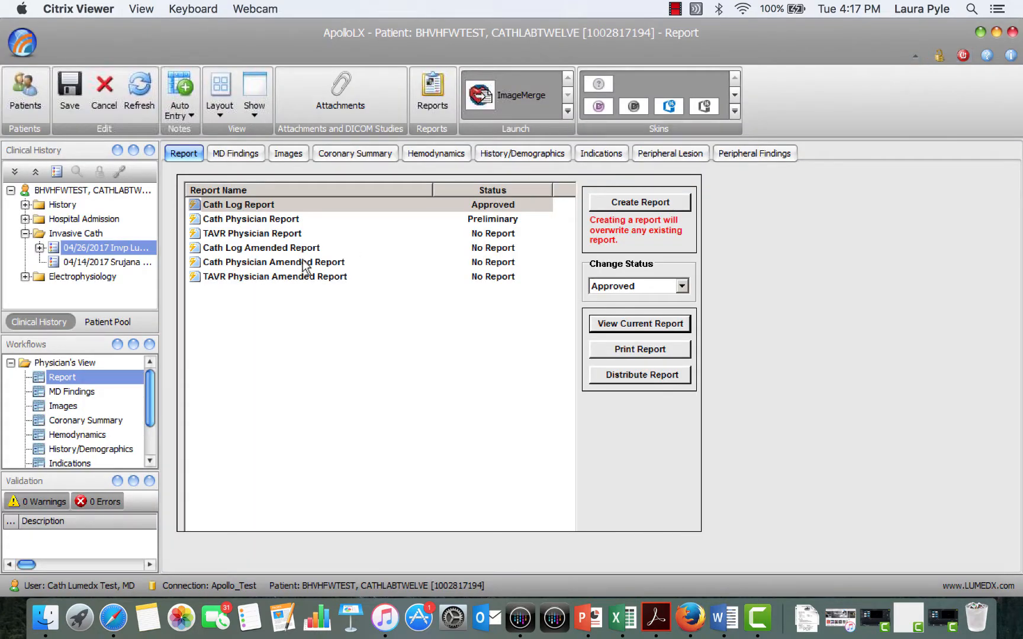
# Step: Change the Cath Log Report status to Final and electronically sign it with the account password
pyautogui.click(276, 204)
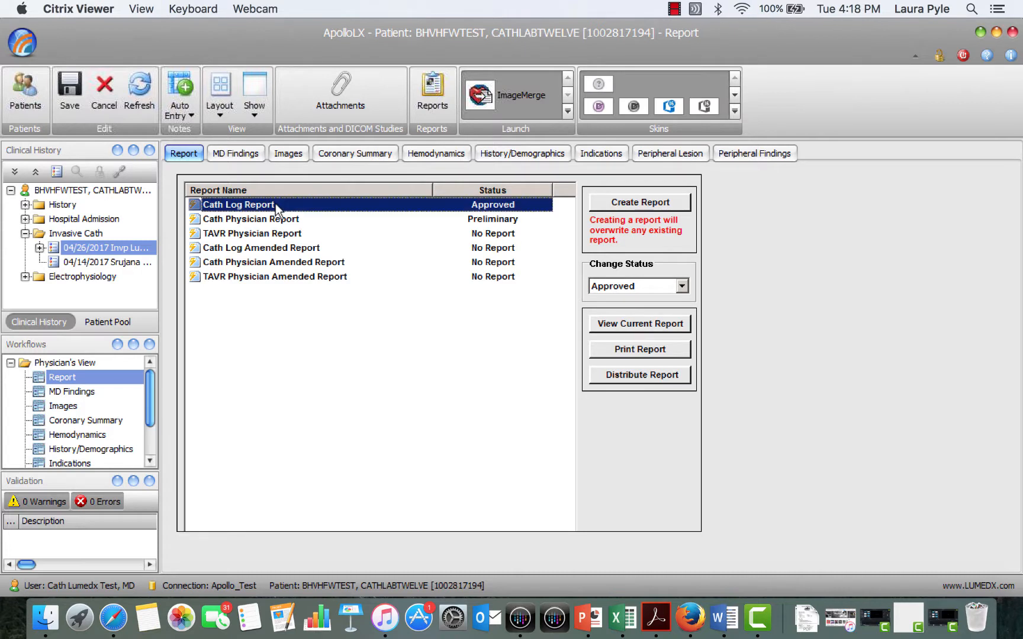
pyautogui.click(633, 287)
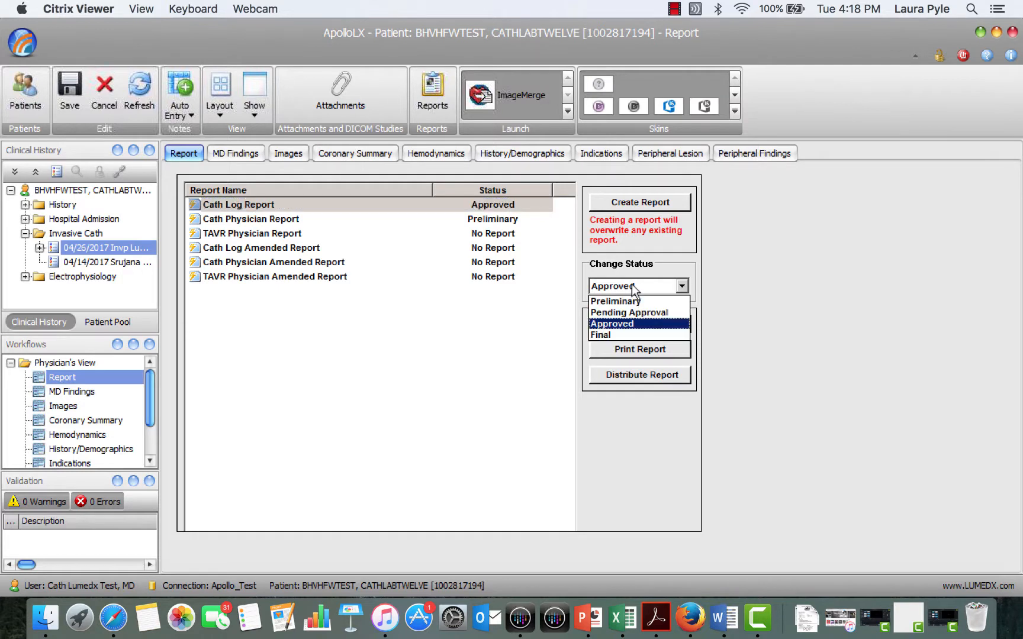
pyautogui.click(626, 333)
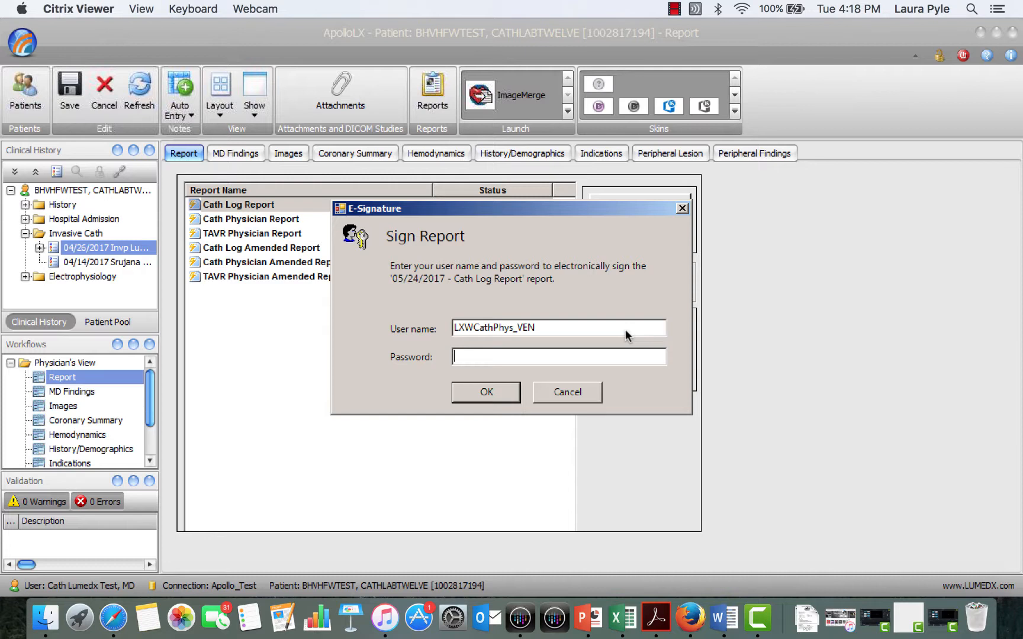
pyautogui.write('********')
pyautogui.press('Return')
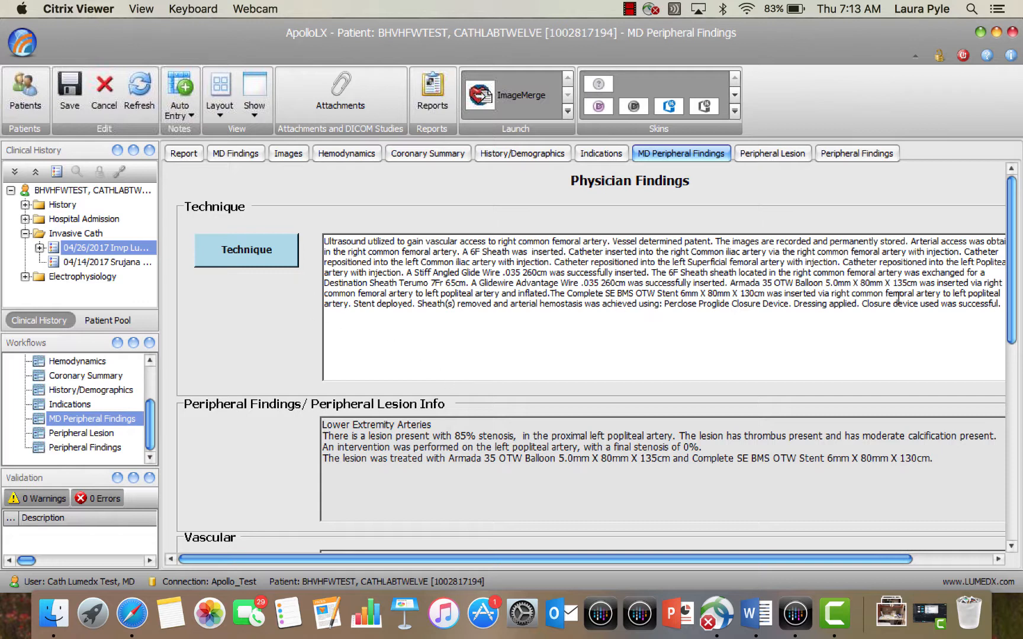
# Step: Enter "This is a test to demonstrated free texting in the summary section." in the Summary text of the MD Peripheral Findings
pyautogui.moveTo(1012, 311); pyautogui.dragTo(1019, 376)
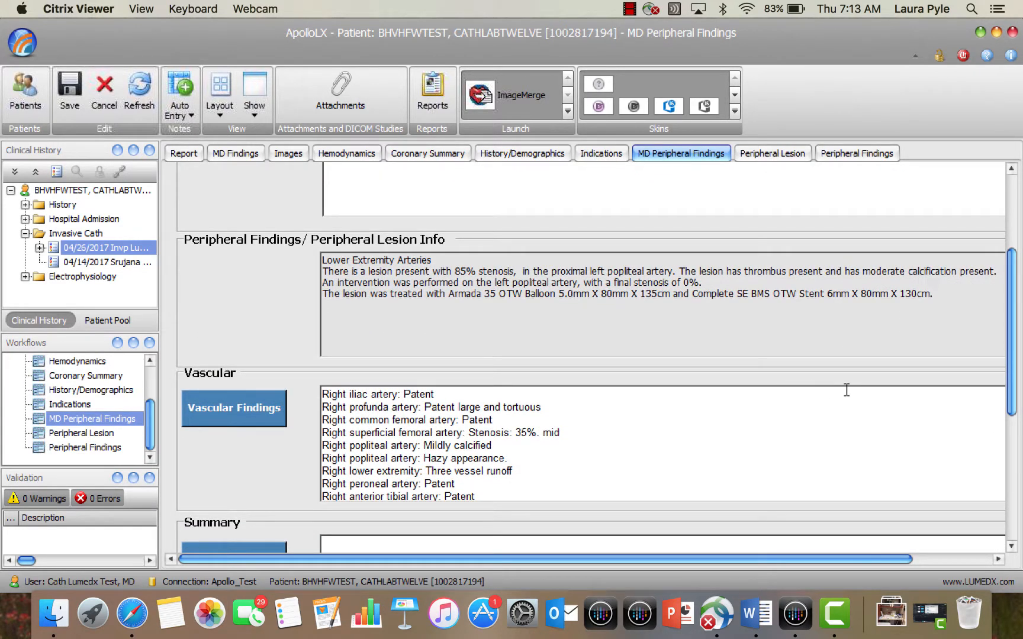
pyautogui.click(540, 490)
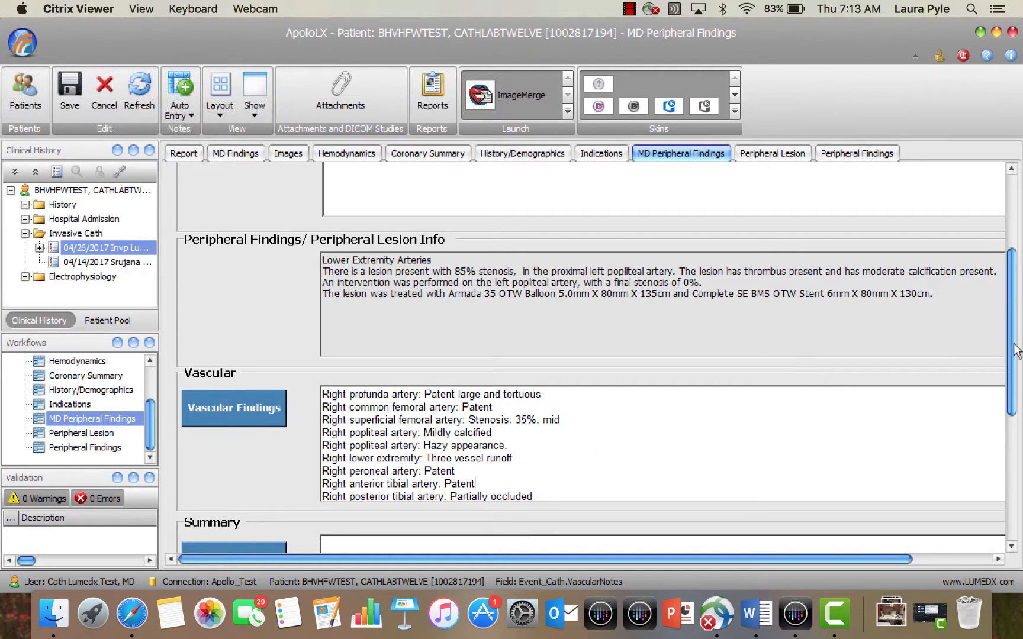
pyautogui.moveTo(1015, 376); pyautogui.dragTo(1018, 460)
pyautogui.click(488, 330)
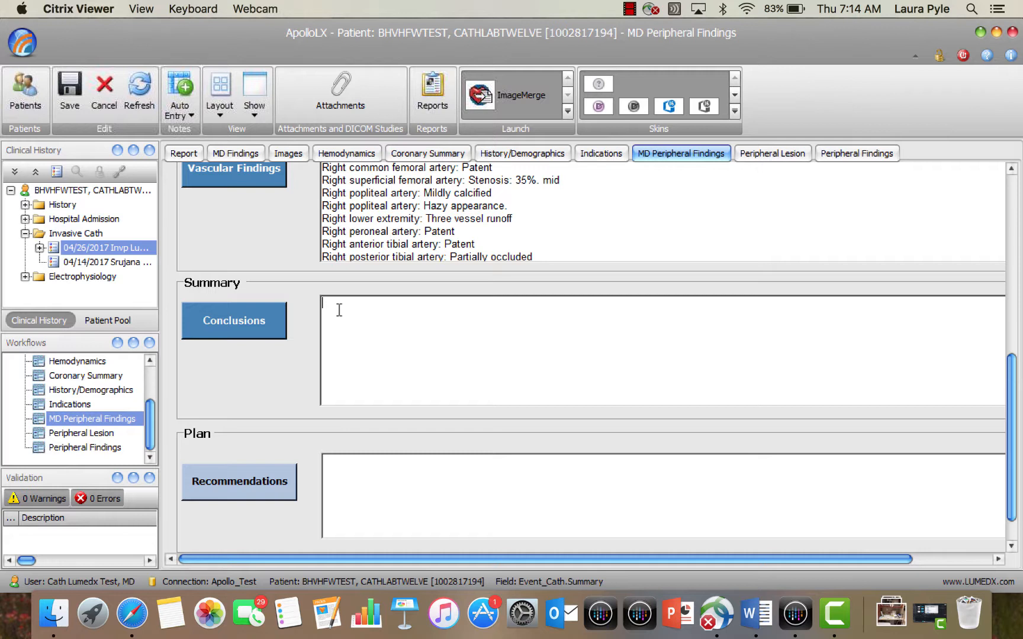
pyautogui.write('This is a test to demonstrated')
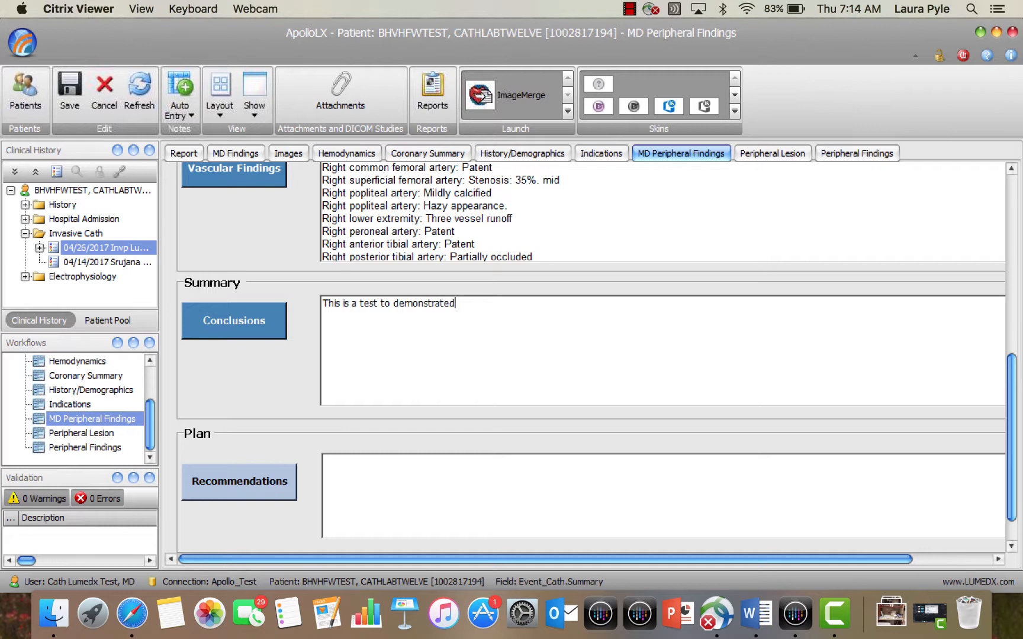
pyautogui.write(' free texting in the summary se')
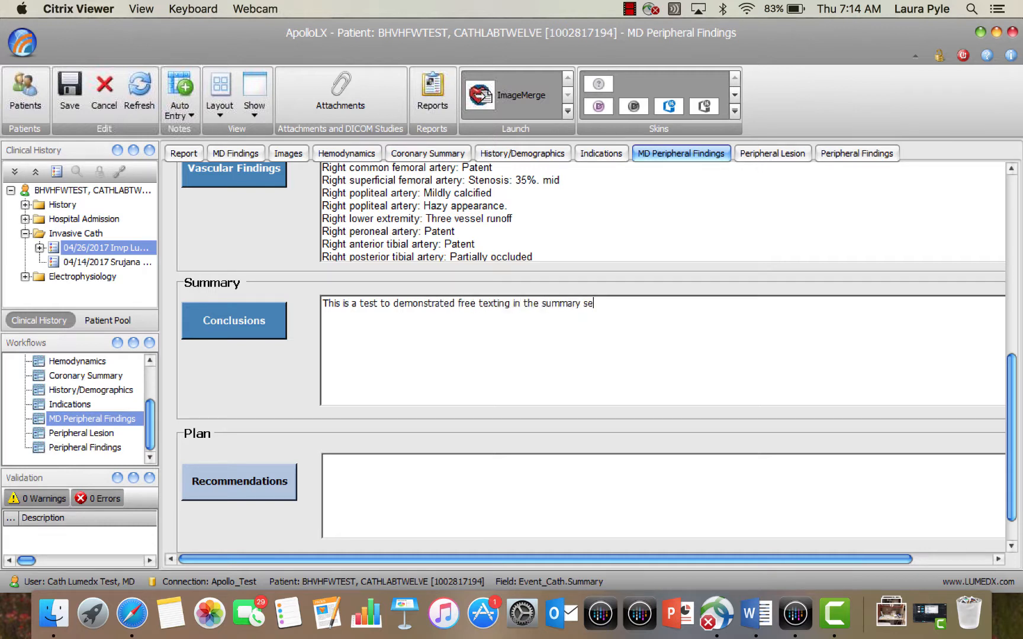
pyautogui.write('ction.')
# Step: Add a Risk Factor Modifications recommendation to the Plan with smoking cessation and aggressive medical therapy
pyautogui.click(229, 481)
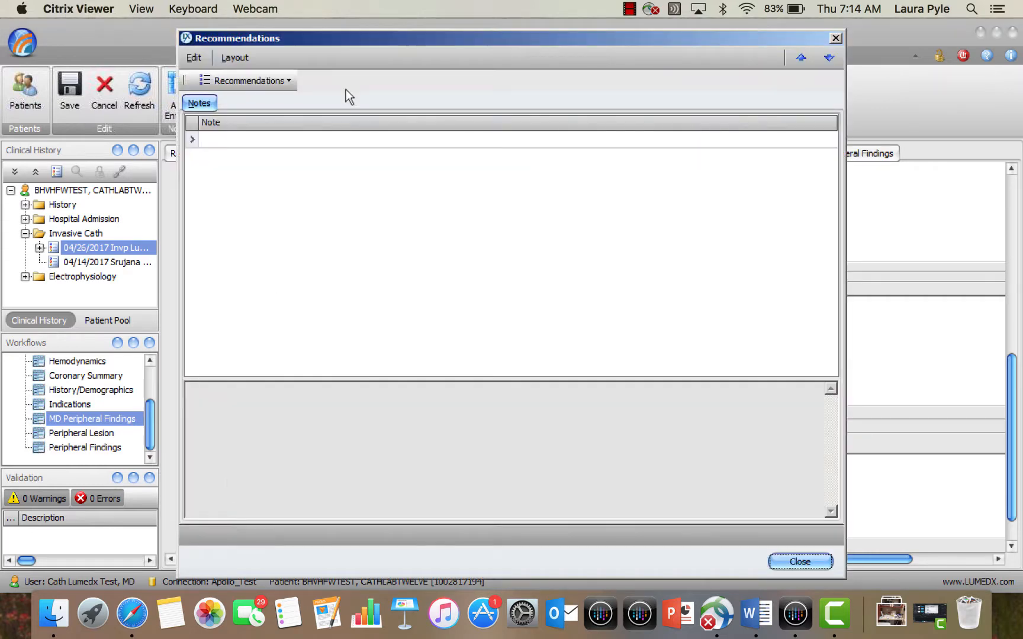
pyautogui.click(289, 81)
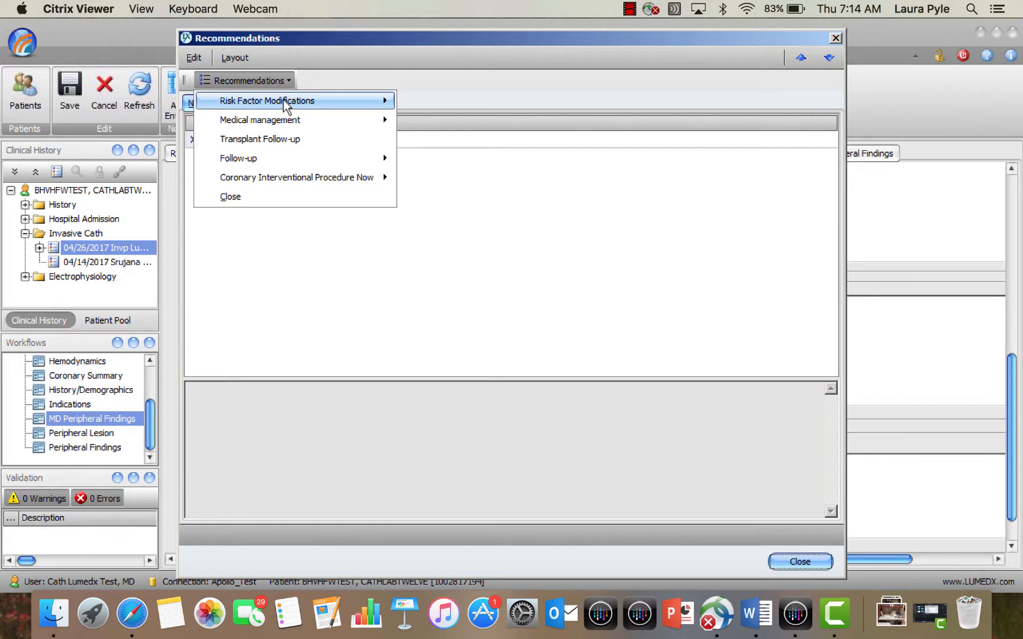
pyautogui.moveTo(286, 104)
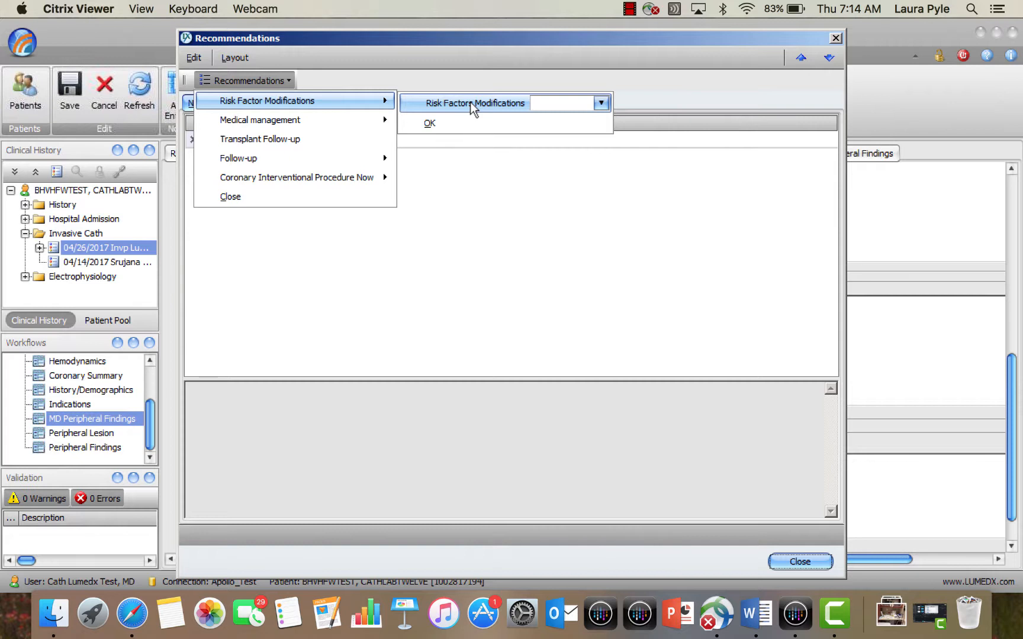
pyautogui.click(601, 103)
pyautogui.click(539, 134)
pyautogui.click(539, 148)
pyautogui.click(606, 197)
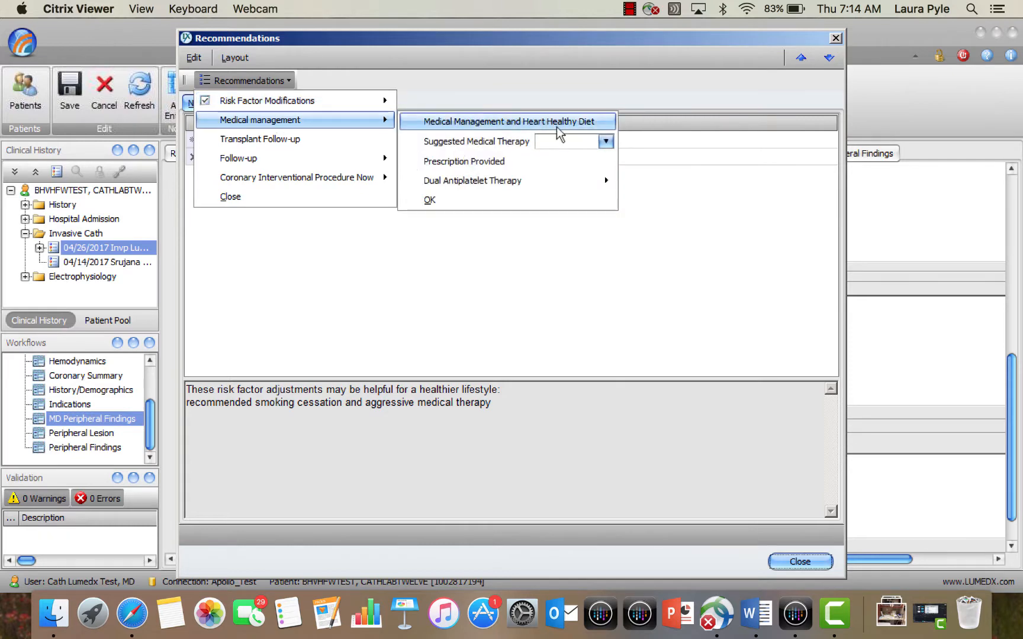
# Step: Add the Medical Management and Heart Healthy Diet recommendation and close the recommendations dialog
pyautogui.click(556, 124)
pyautogui.click(438, 201)
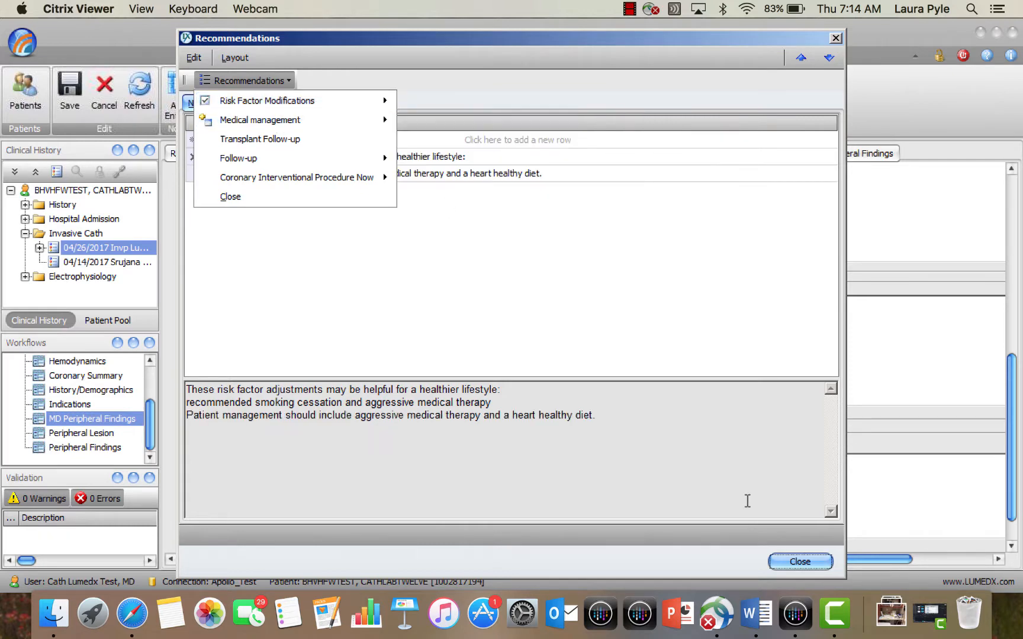
pyautogui.click(786, 561)
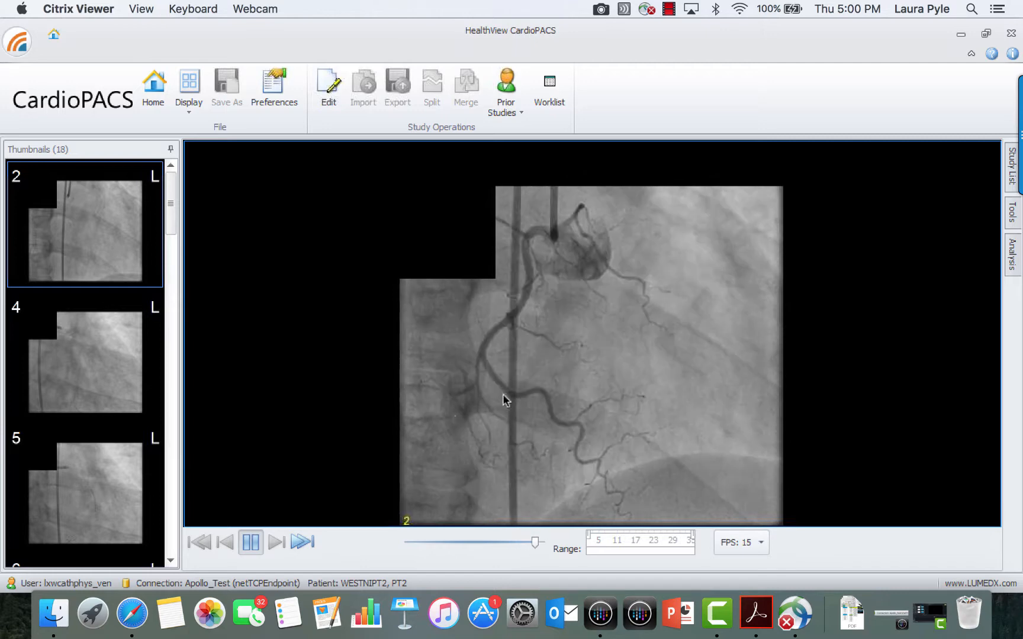
# Step: Pause the angiogram of image 2 at frame 24, copy that frame, and minimize the CardioPACS viewer
pyautogui.click(250, 543)
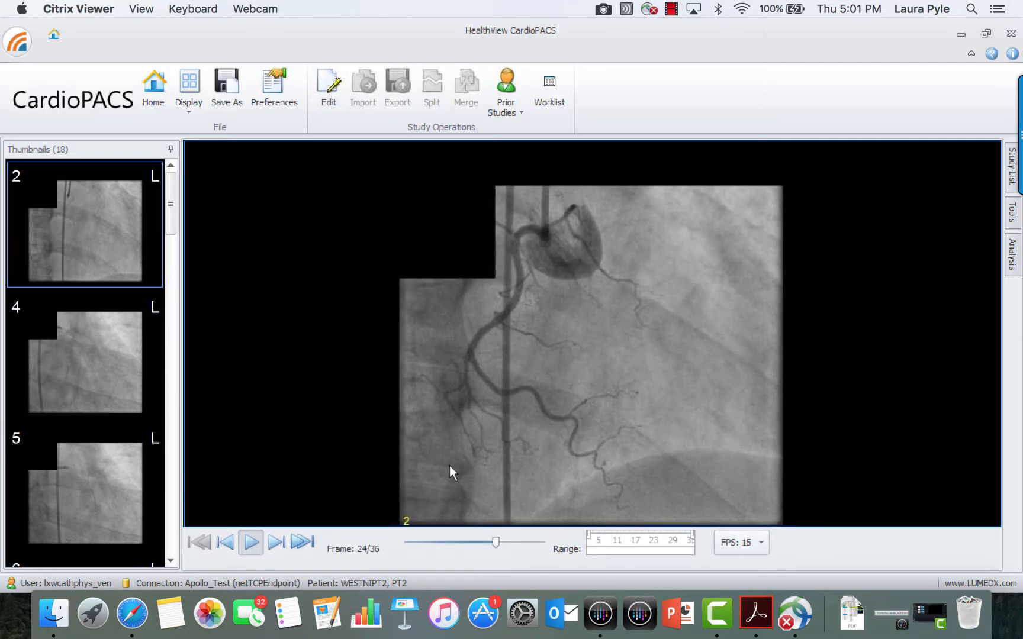
pyautogui.rightClick(589, 375)
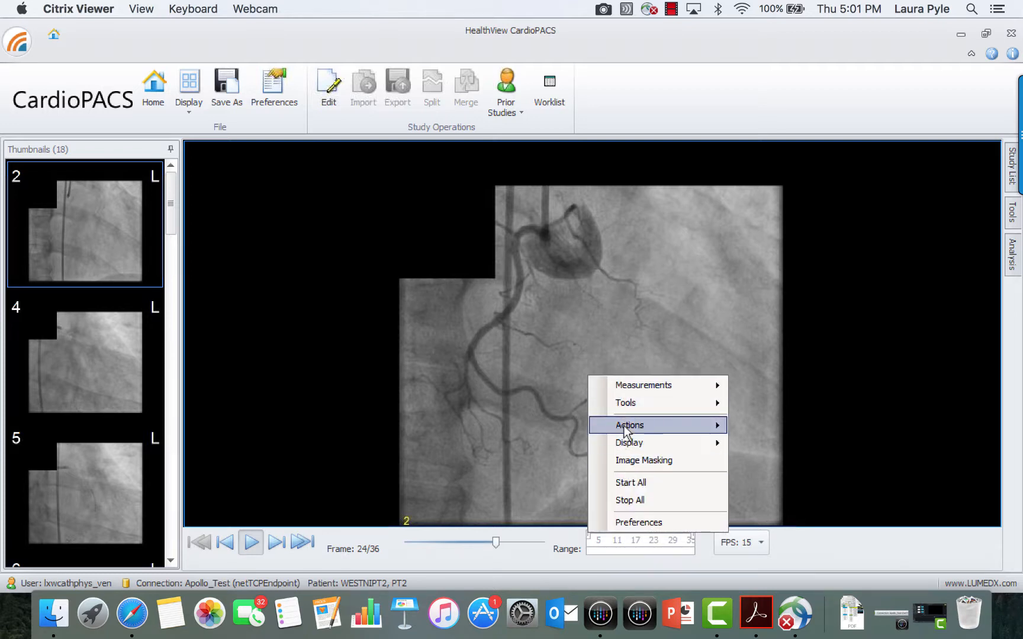
pyautogui.moveTo(656, 424)
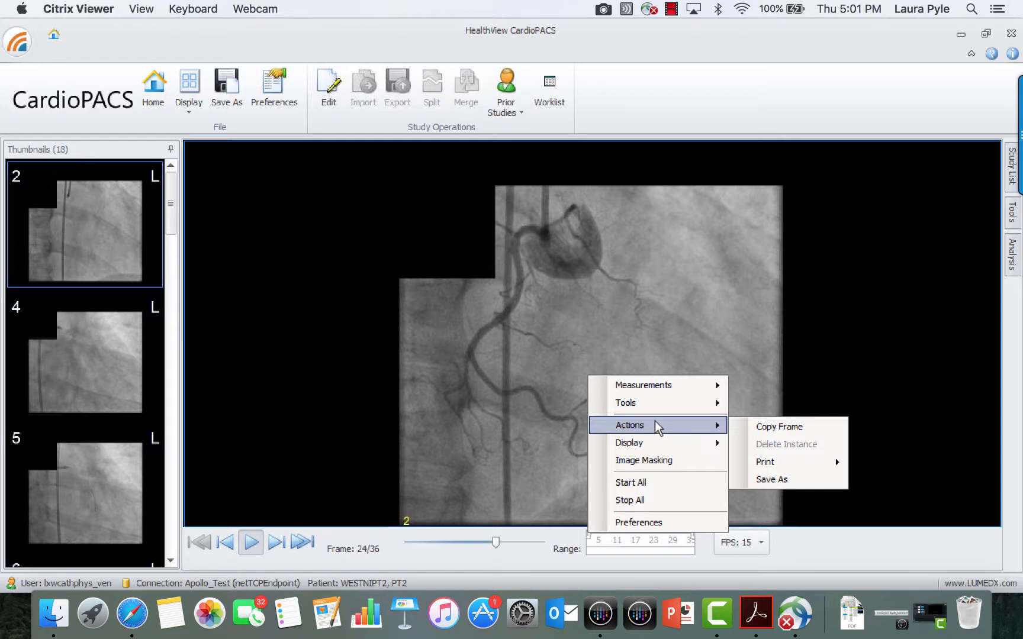
pyautogui.click(779, 427)
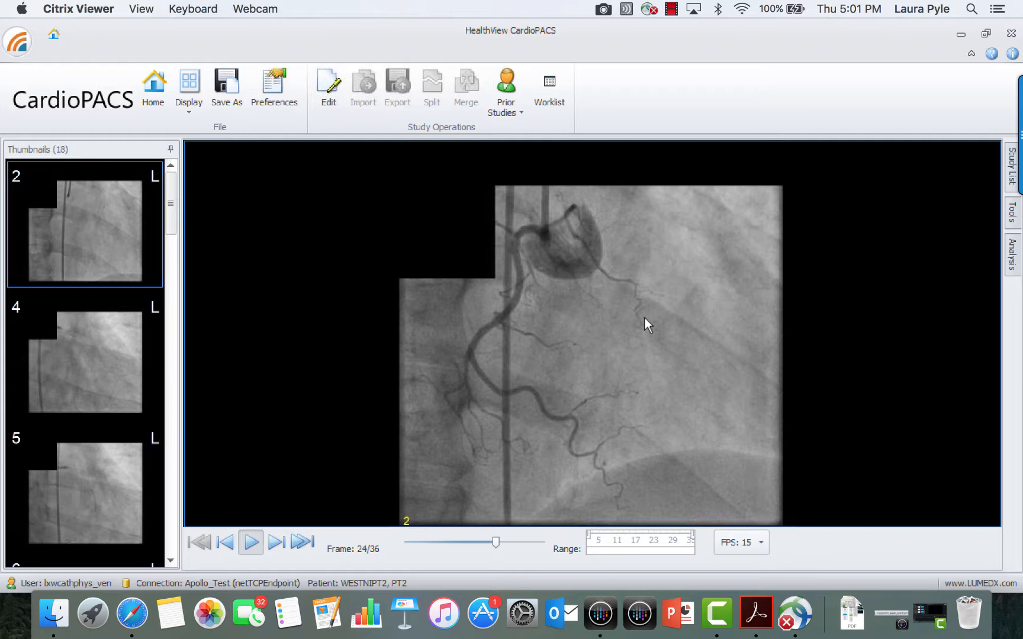
pyautogui.click(961, 34)
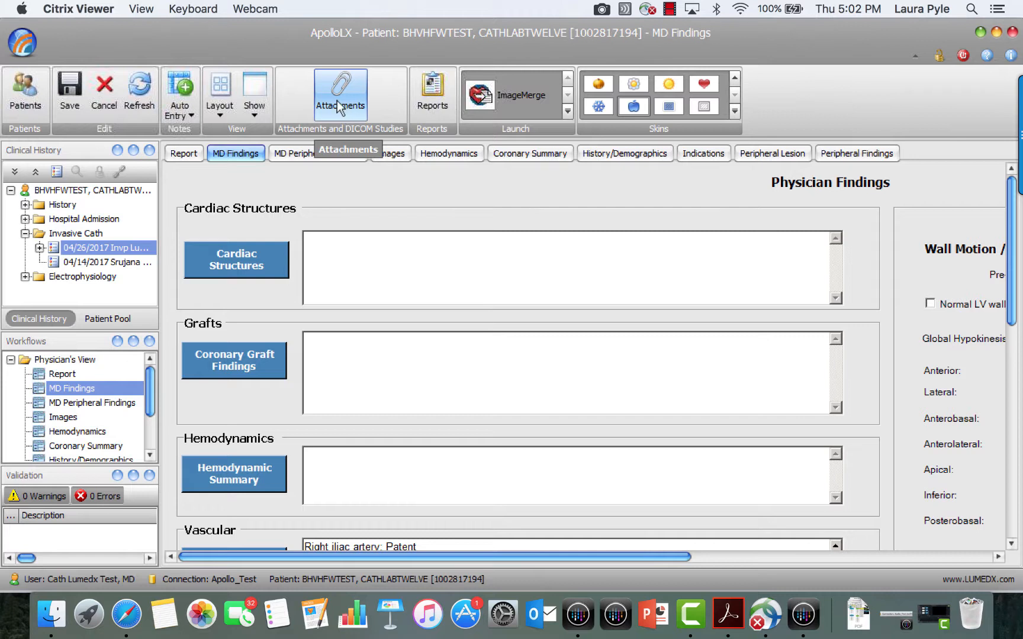
# Step: Paste the copied angiogram frame into the patient's Images and Attachments and close the dialog
pyautogui.click(338, 108)
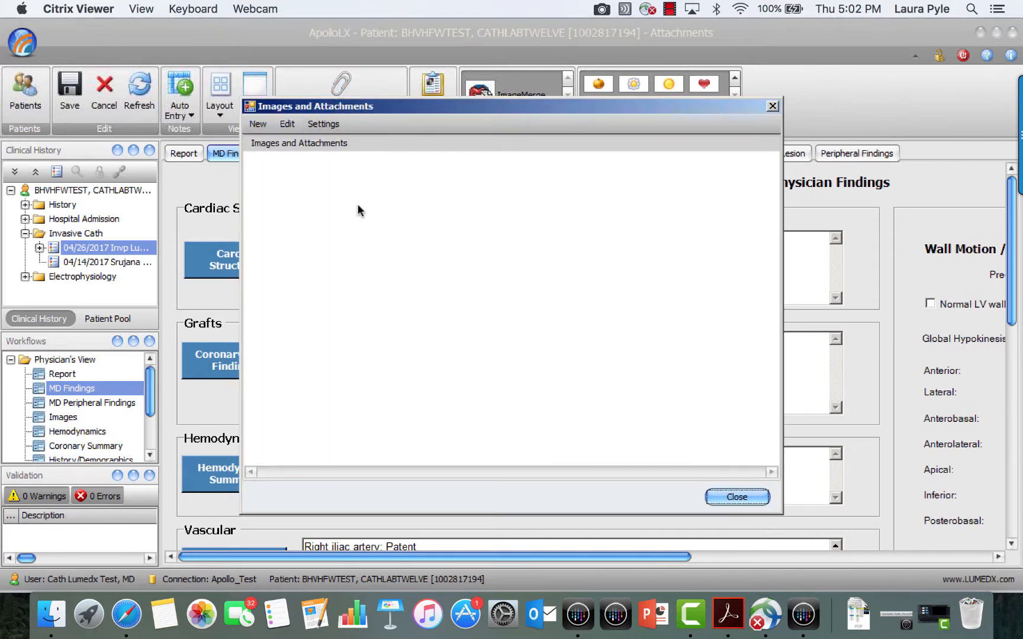
pyautogui.click(292, 123)
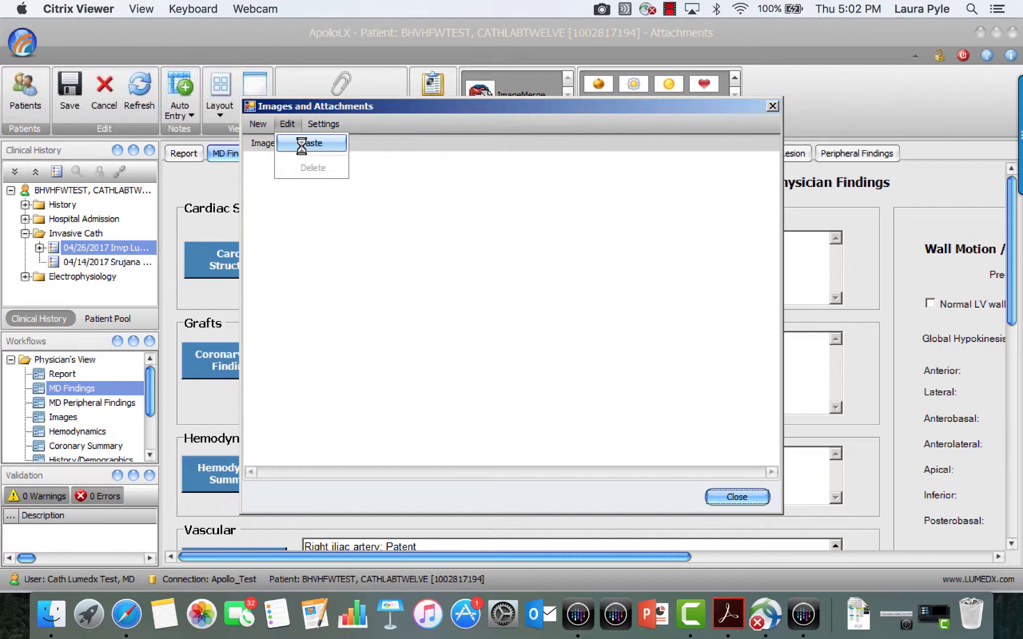
pyautogui.click(307, 144)
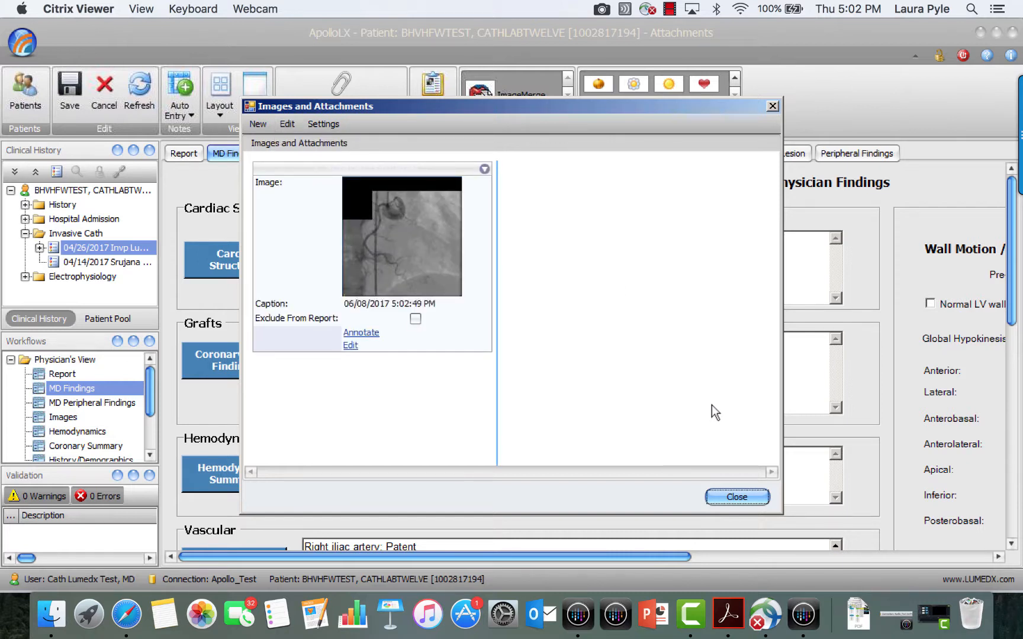
pyautogui.click(736, 496)
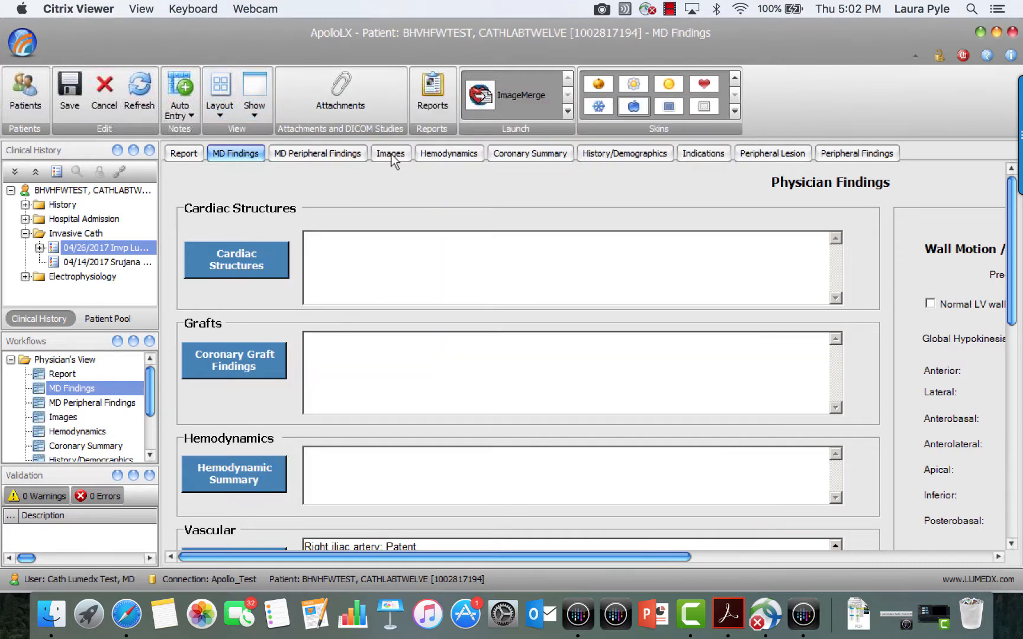
# Step: Check the attached angiogram in the patient's Images section, return to the report list, and save the record
pyautogui.click(392, 155)
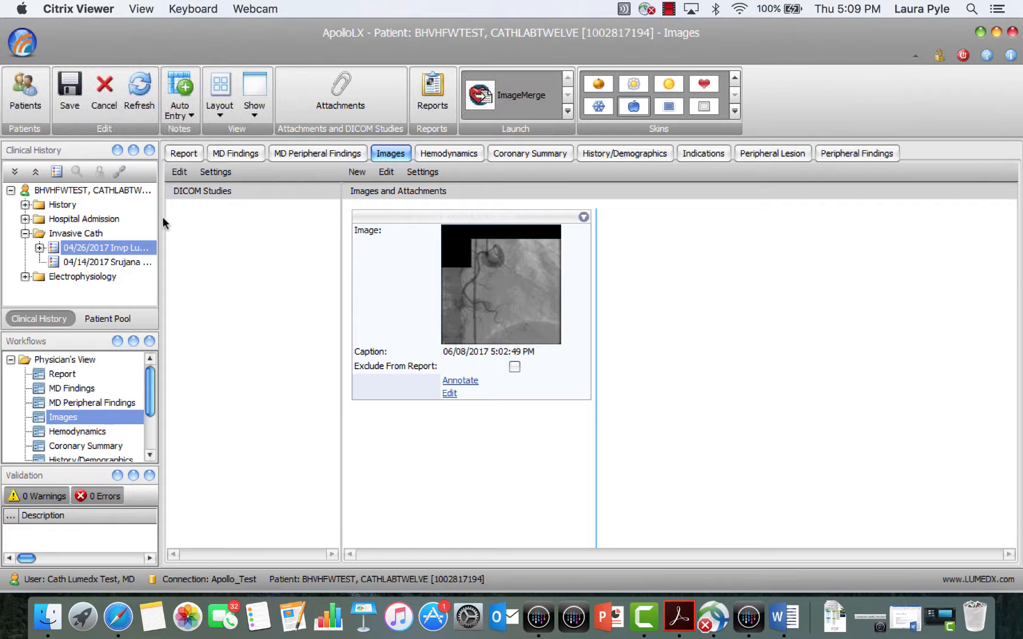
pyautogui.click(184, 156)
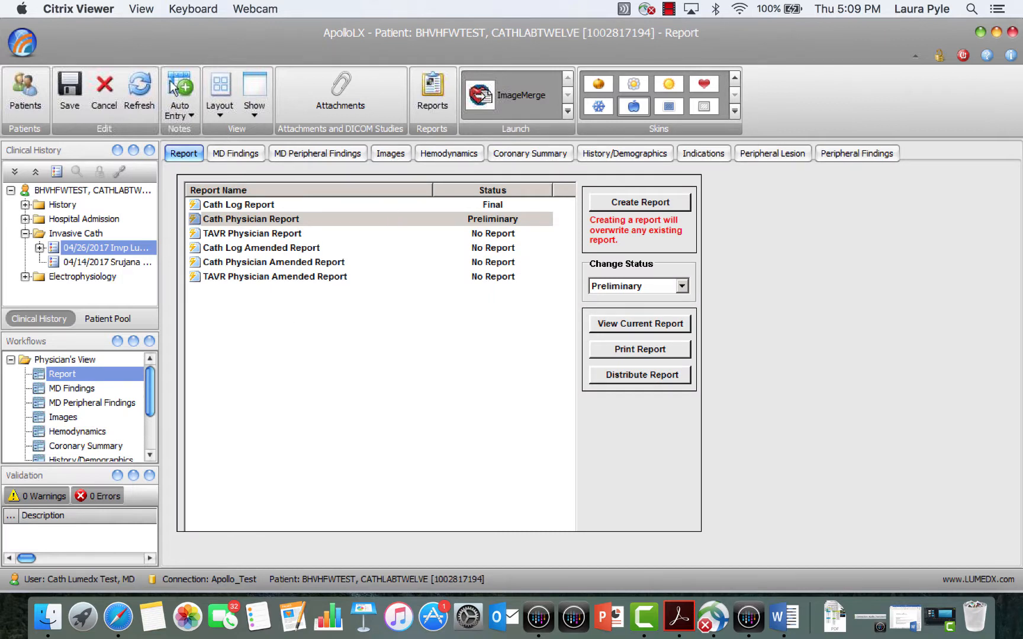
pyautogui.click(65, 91)
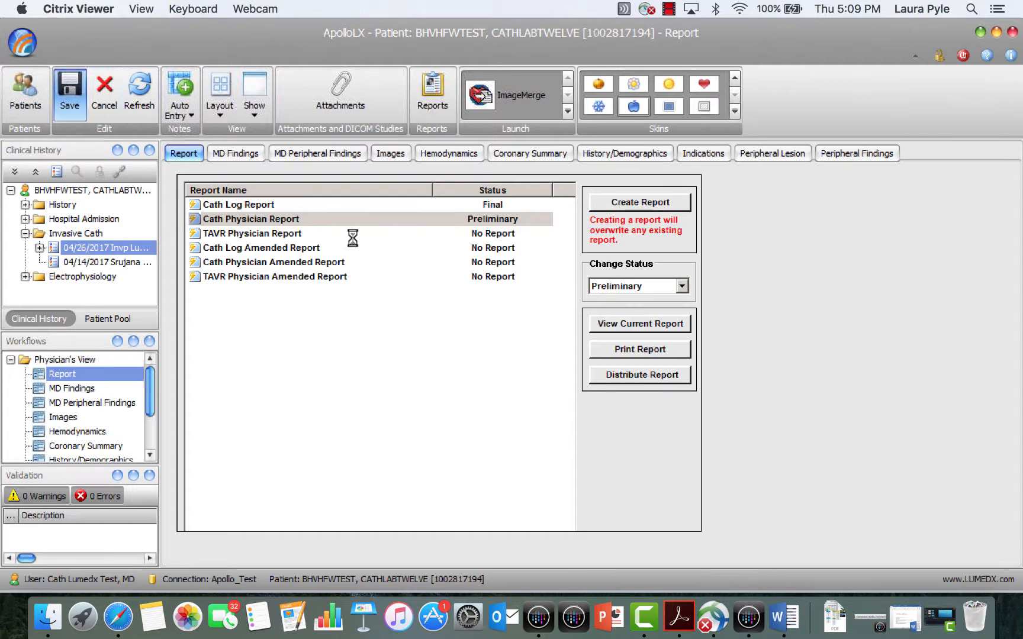
# Step: View the current Cath Physician Report, review it down to the signature section, and close the document
pyautogui.click(291, 218)
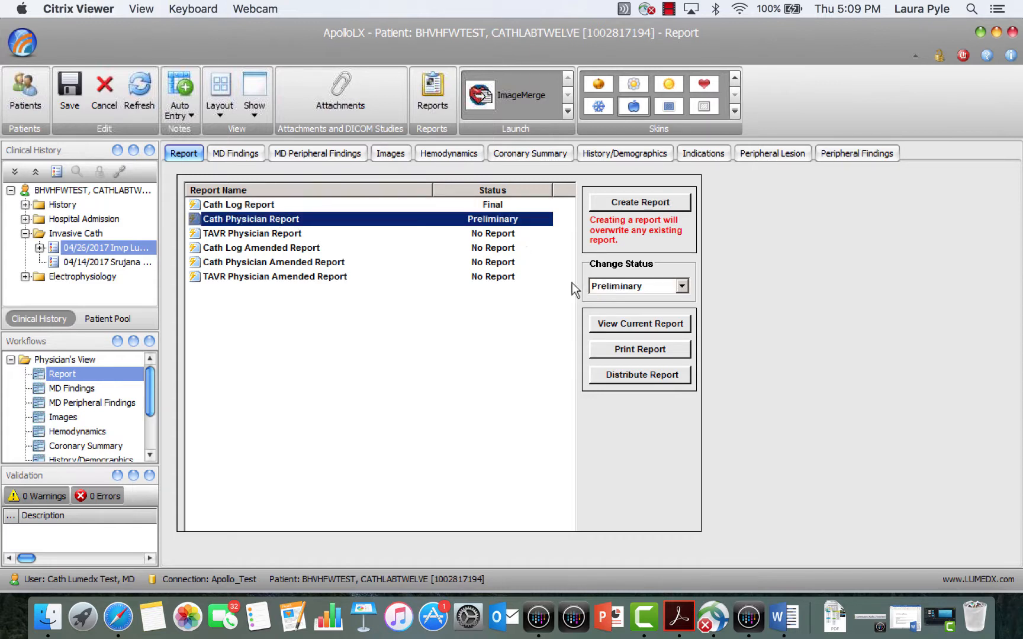
pyautogui.click(626, 326)
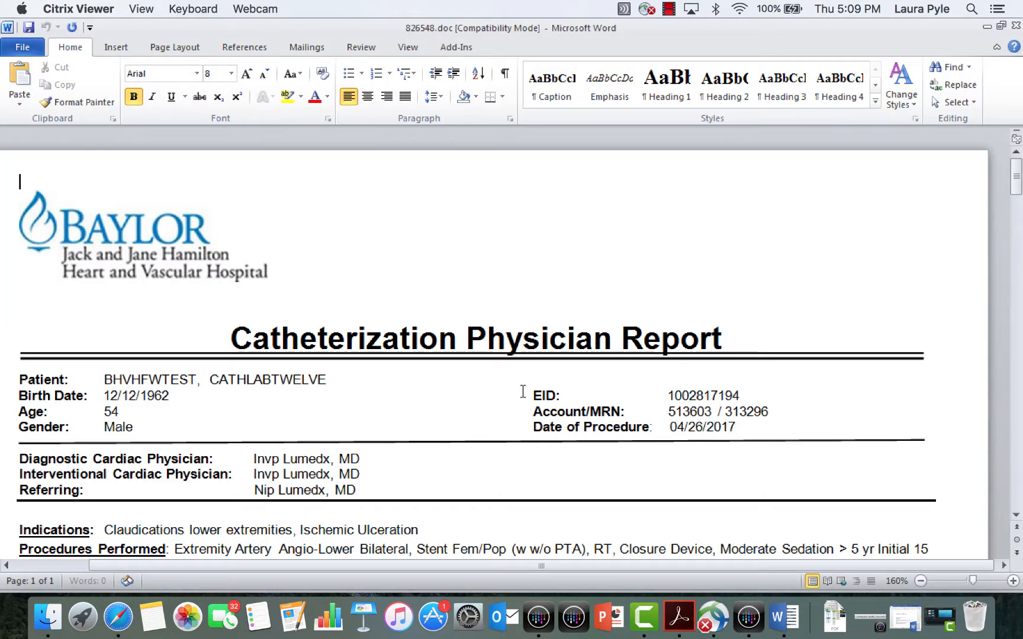
pyautogui.scroll(-10, 523, 391)
pyautogui.scroll(-15, 523, 391)
pyautogui.scroll(-10, 523, 391)
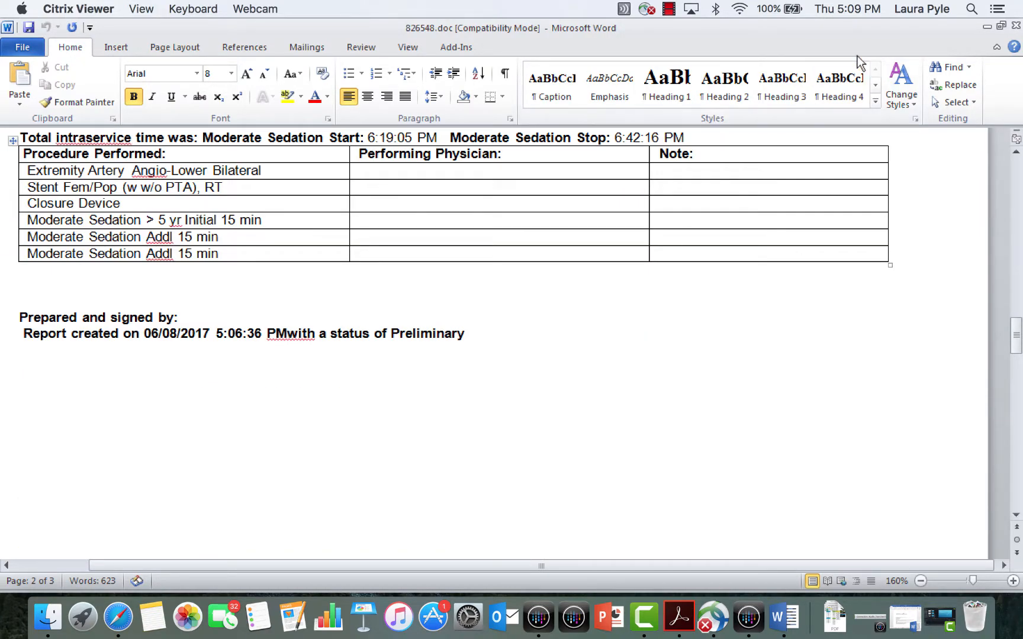
pyautogui.click(1015, 26)
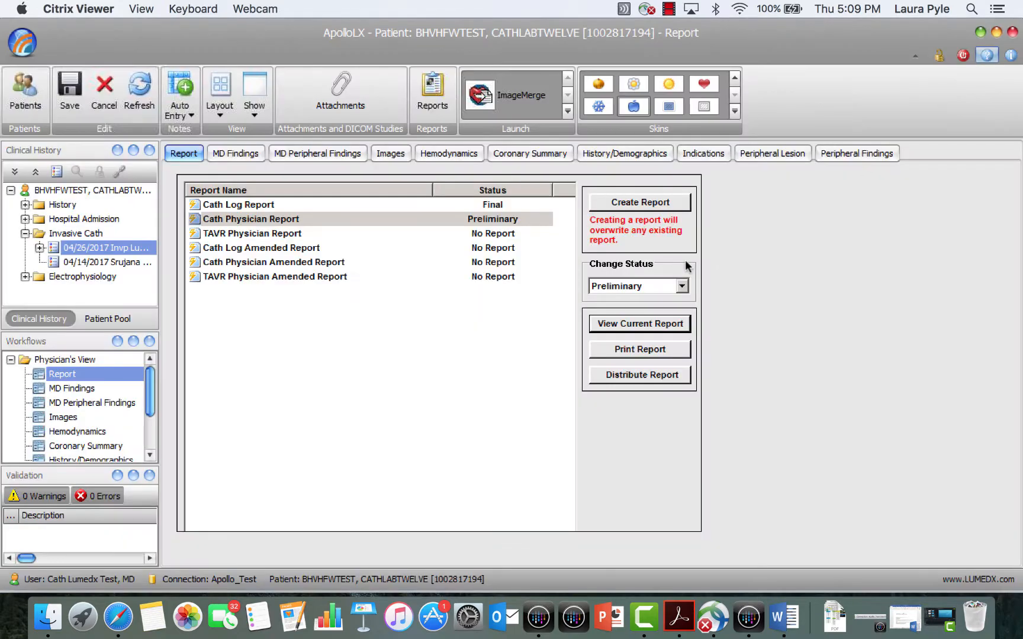
# Step: Change the Cath Physician Report's status to Final and electronically sign it with the account password
pyautogui.click(355, 221)
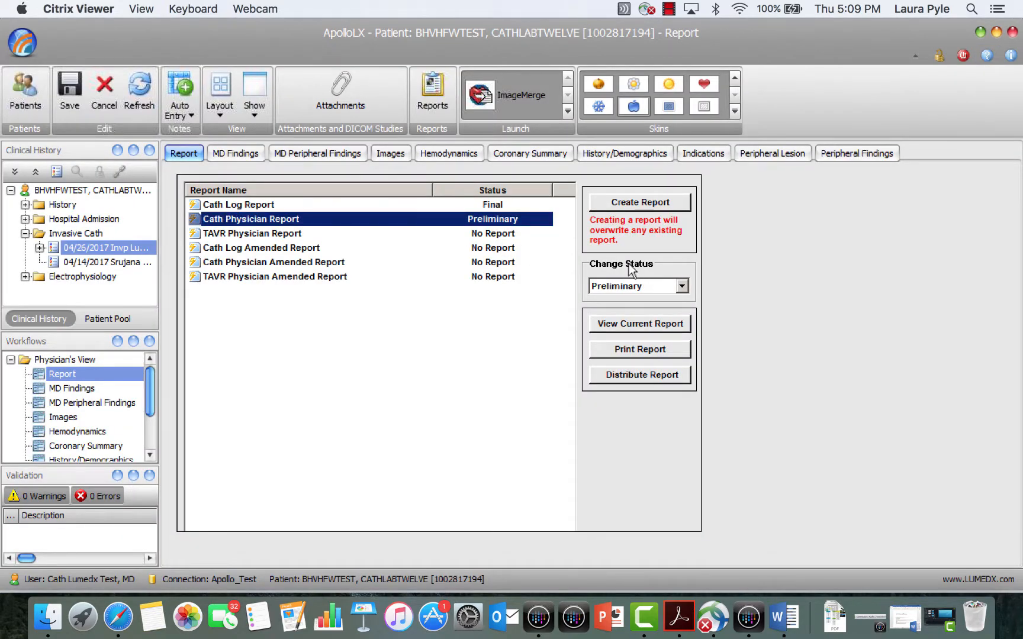
pyautogui.click(648, 286)
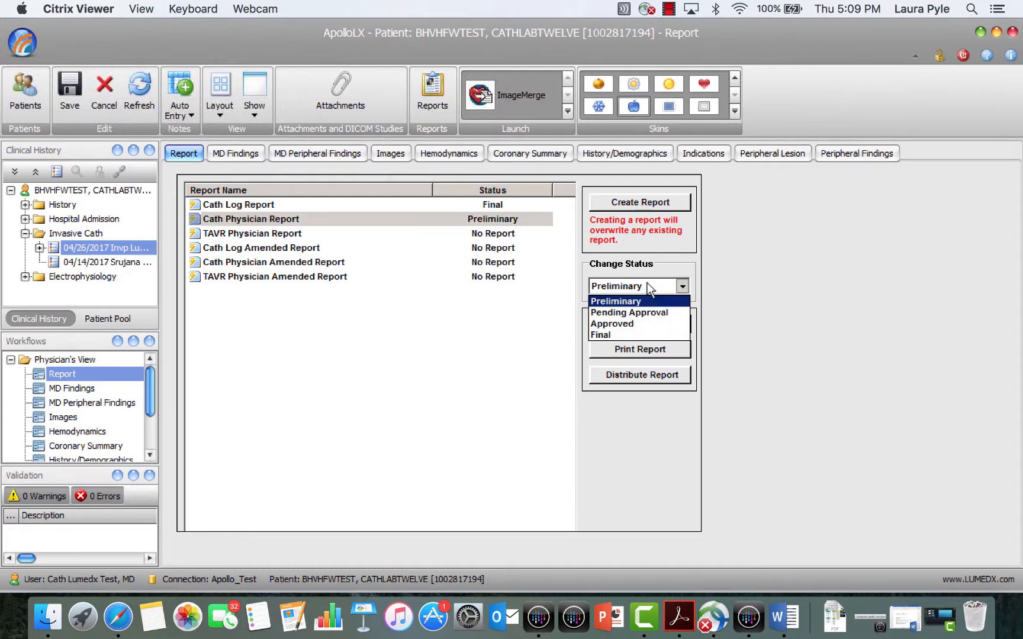
pyautogui.click(620, 334)
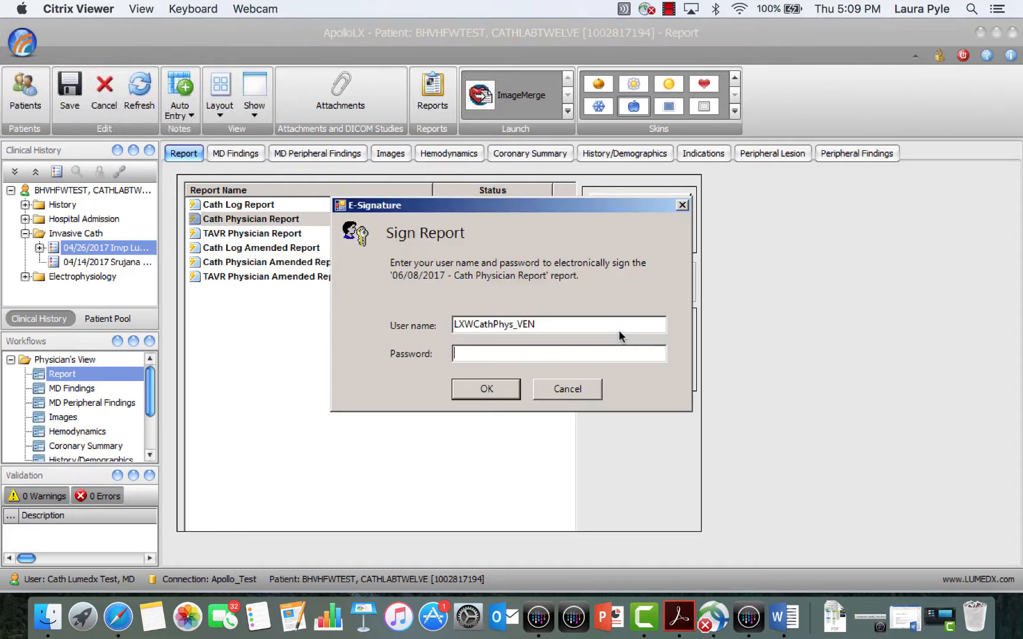
pyautogui.write('••••••••')
pyautogui.press('Return')
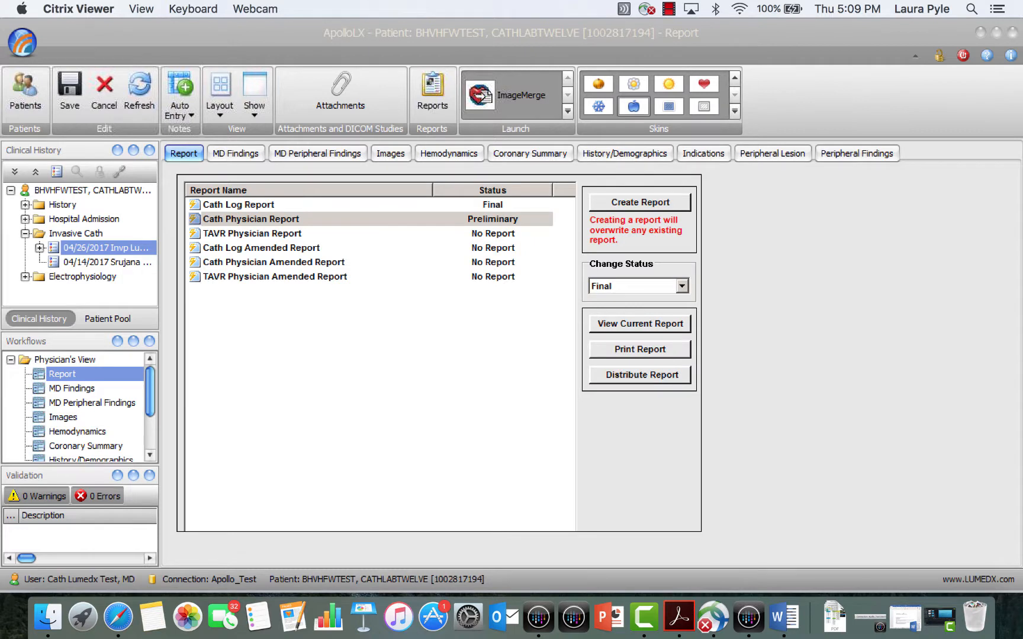